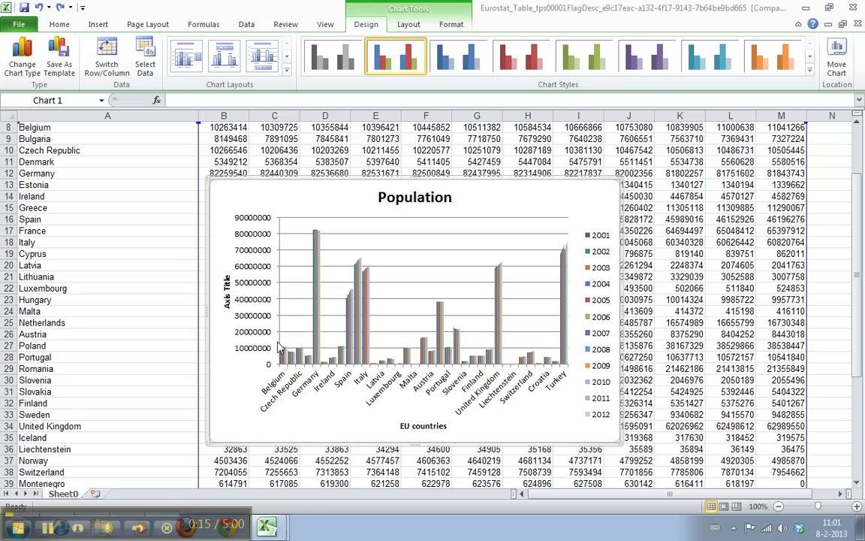
- Rotate all text of the horizontal axis country labels by 270° in the axis alignment settings
click(308, 389)
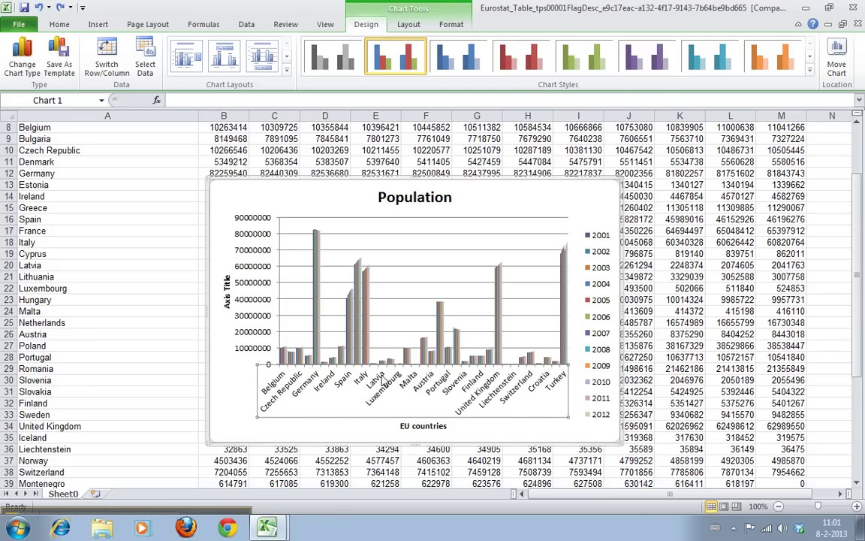
double_click(383, 384)
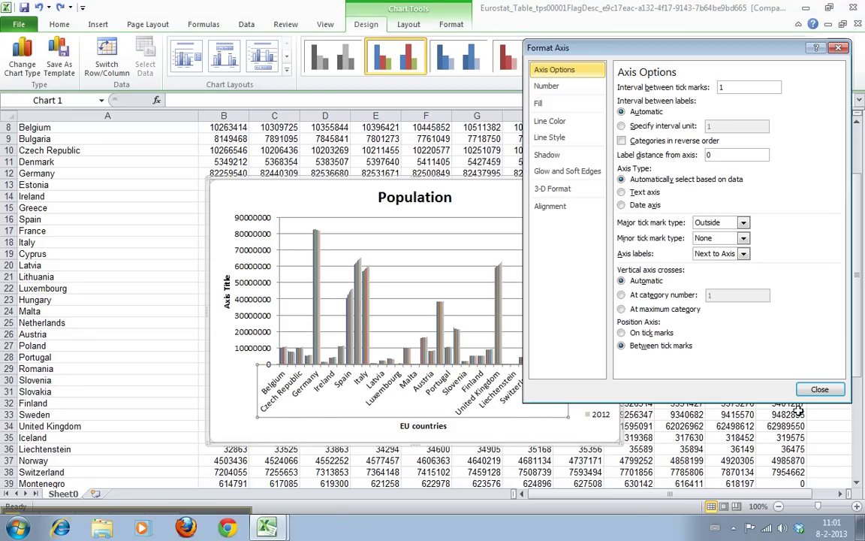
click(818, 389)
right_click(434, 376)
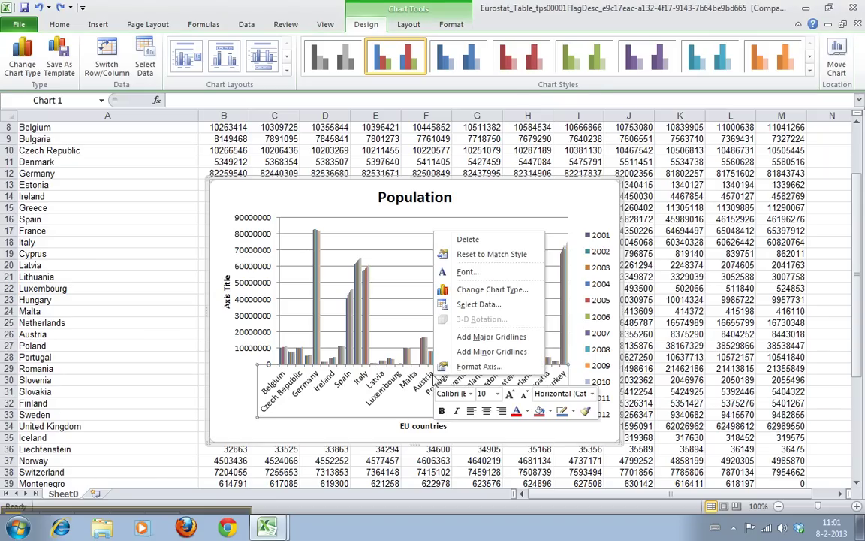
click(474, 366)
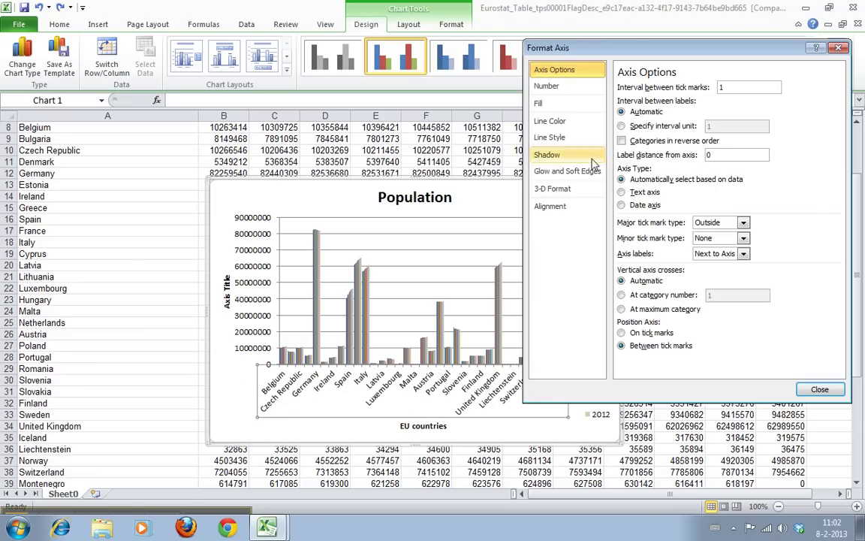
click(583, 210)
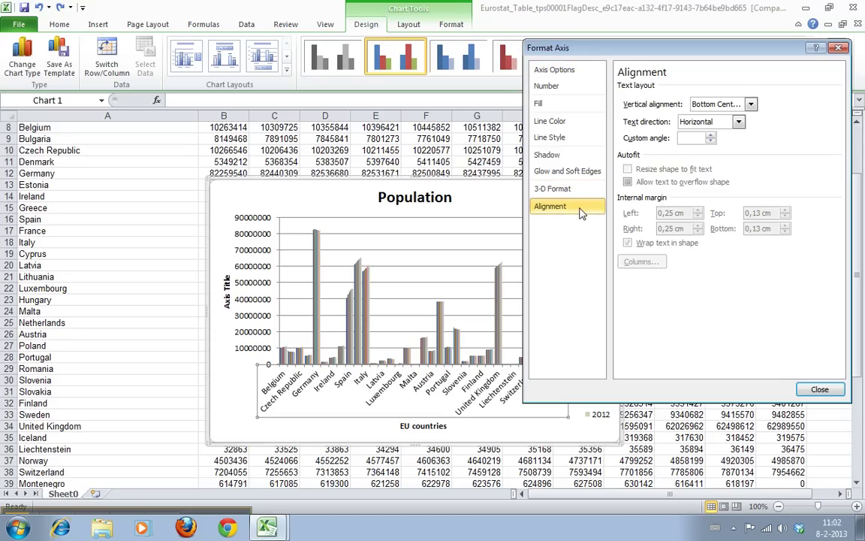
click(736, 123)
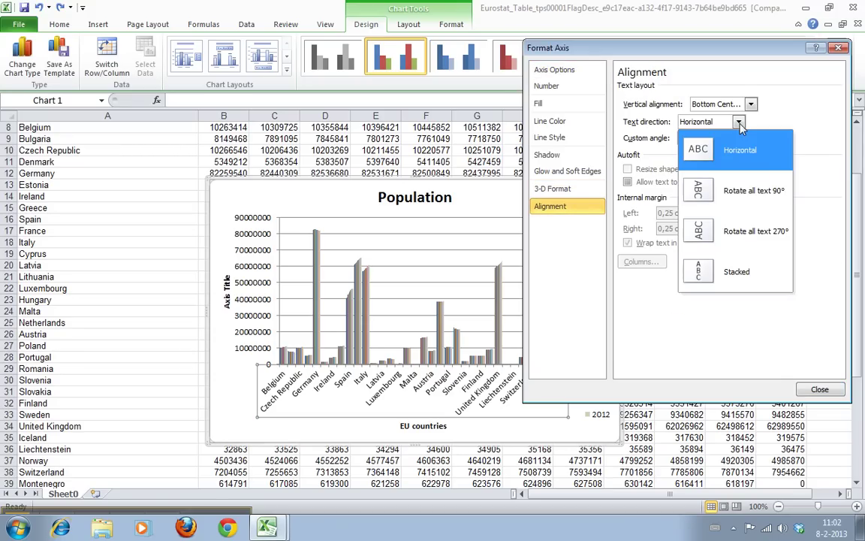
click(756, 233)
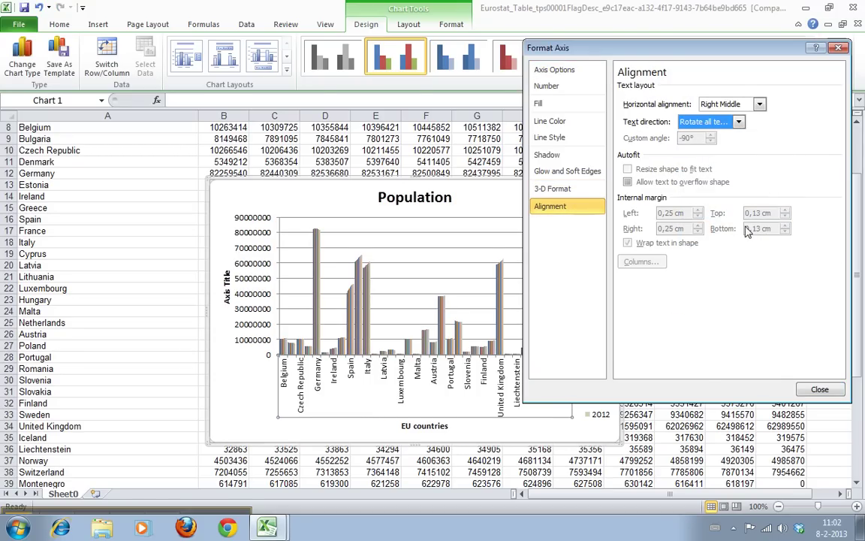
click(817, 390)
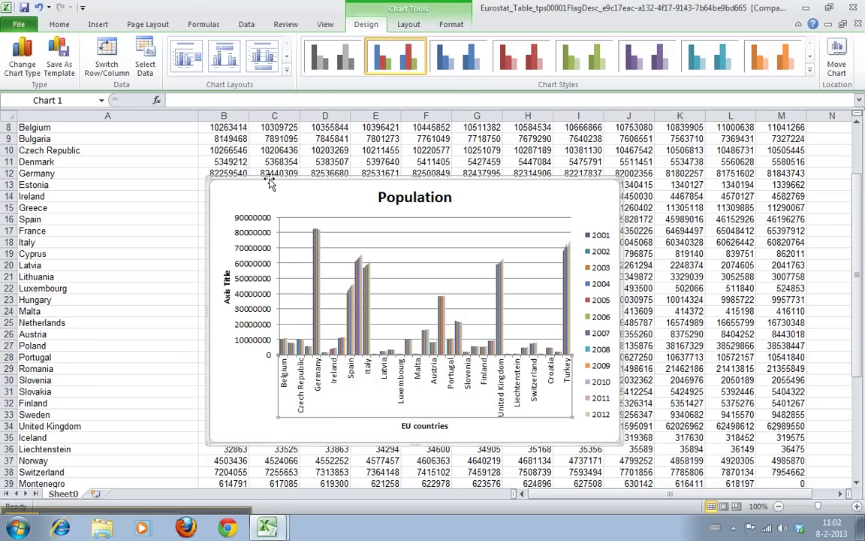
- Move the Population chart up over column A and enlarge it to reach column L and row 41, so every country label fits
drag(260, 184, 180, 133)
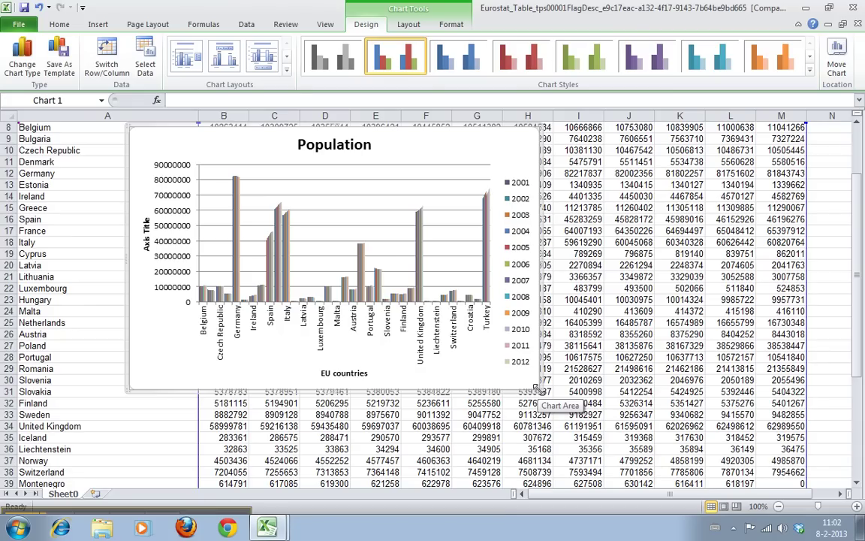
drag(537, 388, 783, 336)
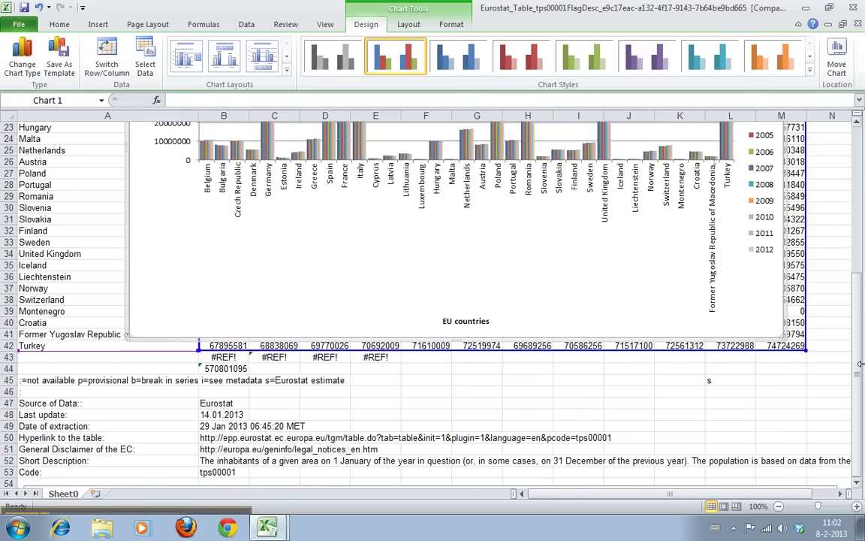
drag(861, 363, 844, 268)
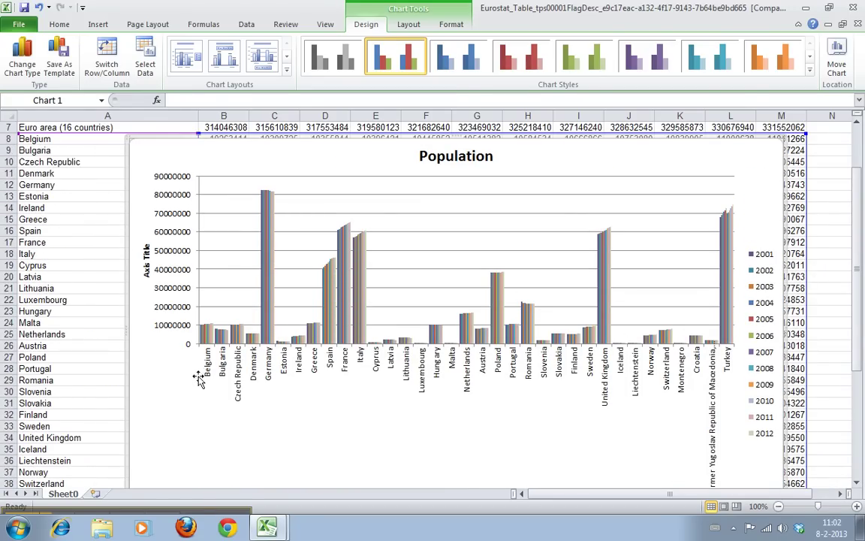
- Try reversed values and a base-10 logarithmic scale on the vertical axis, switching each option off again
double_click(171, 314)
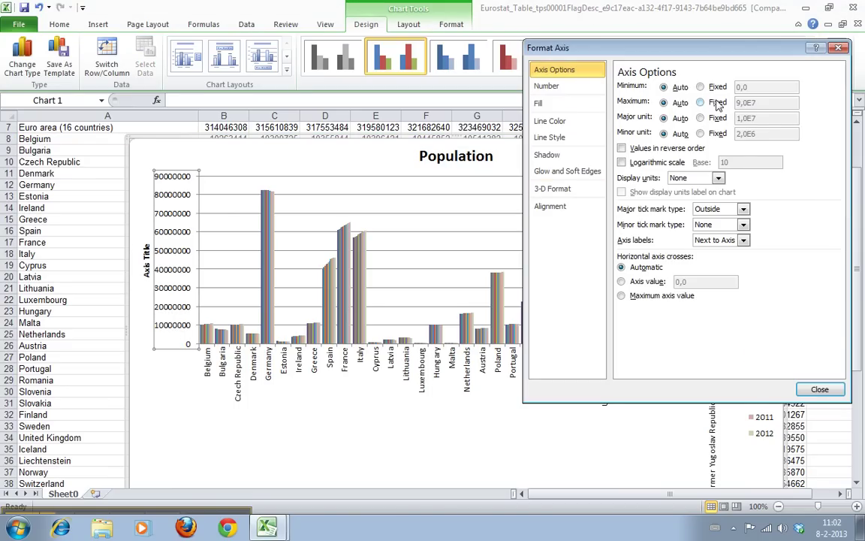
click(648, 149)
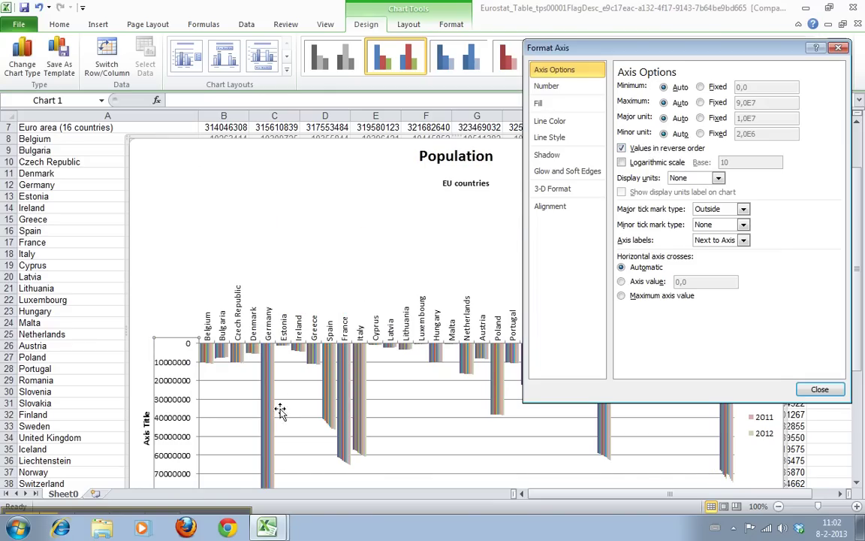
click(633, 150)
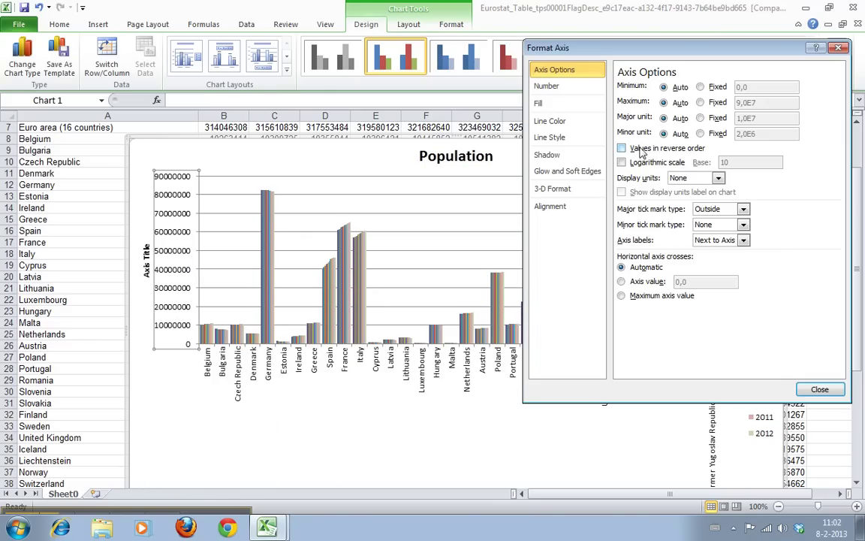
click(622, 163)
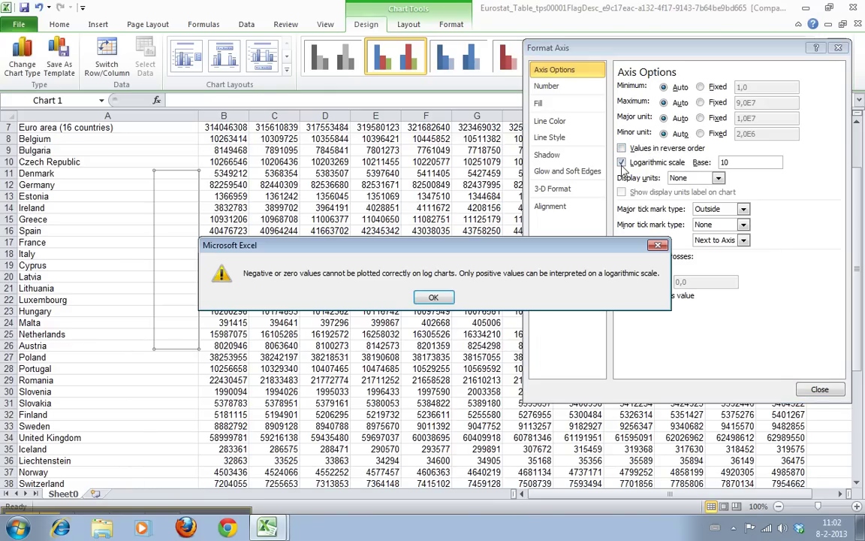
click(433, 297)
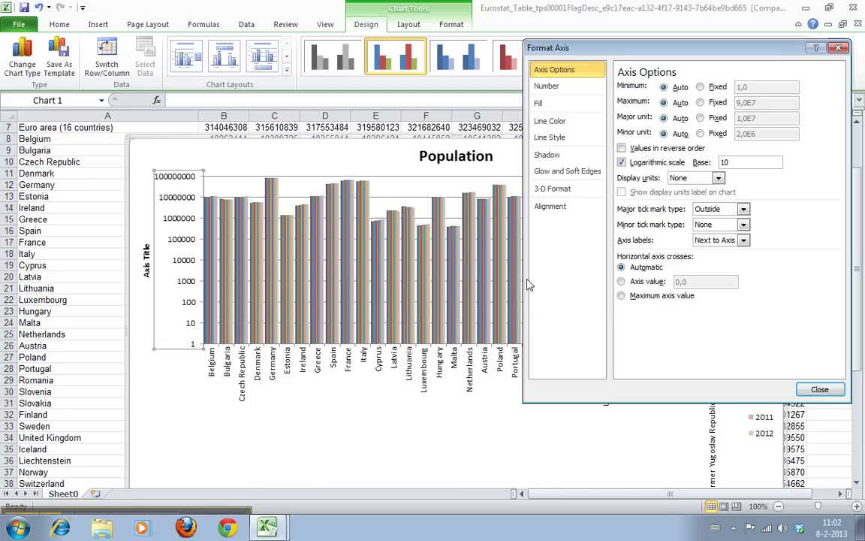
click(622, 163)
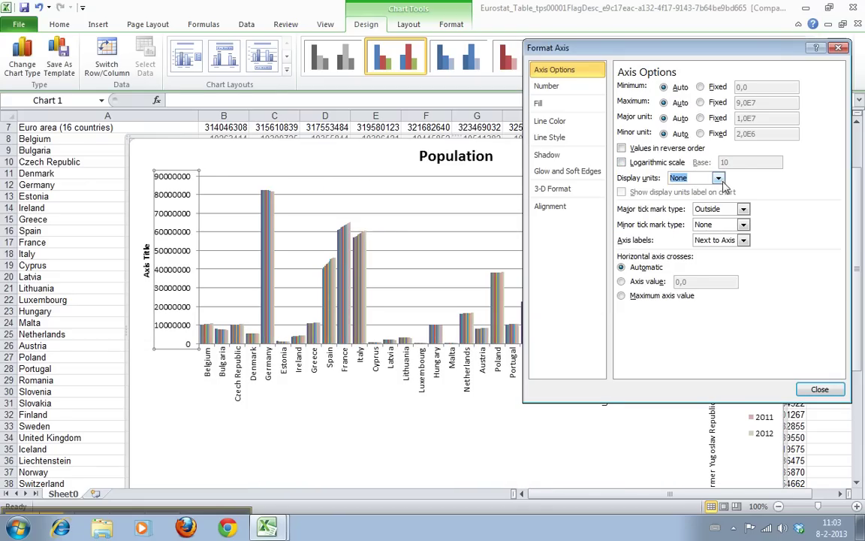
- Try Thousands as the vertical axis display units, and settle on Millions with the units label shown
click(718, 178)
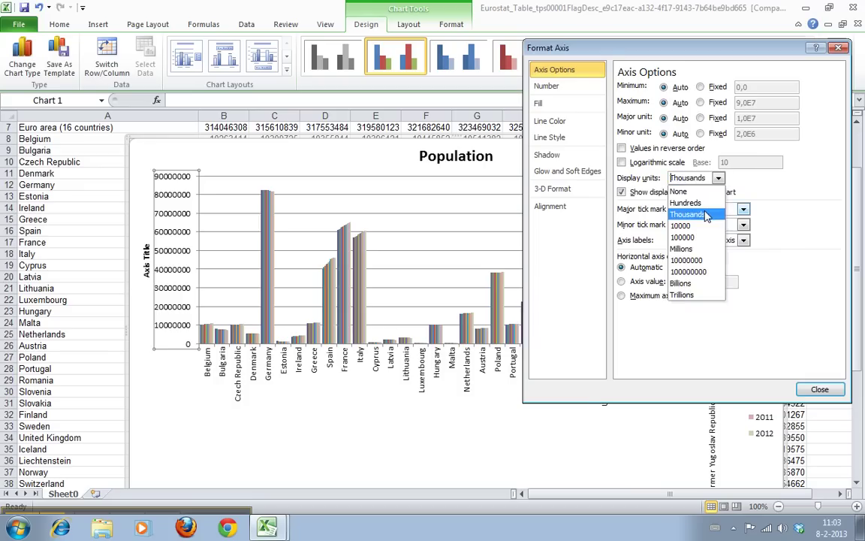
click(710, 216)
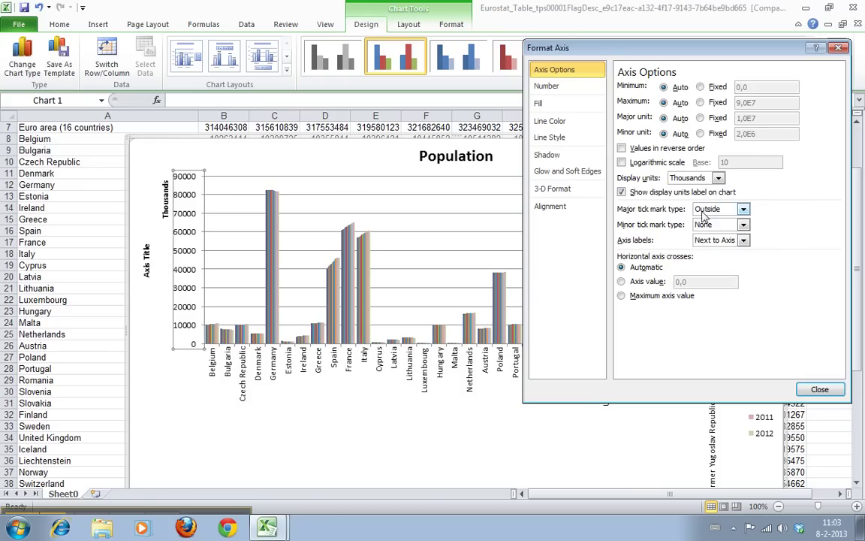
click(718, 178)
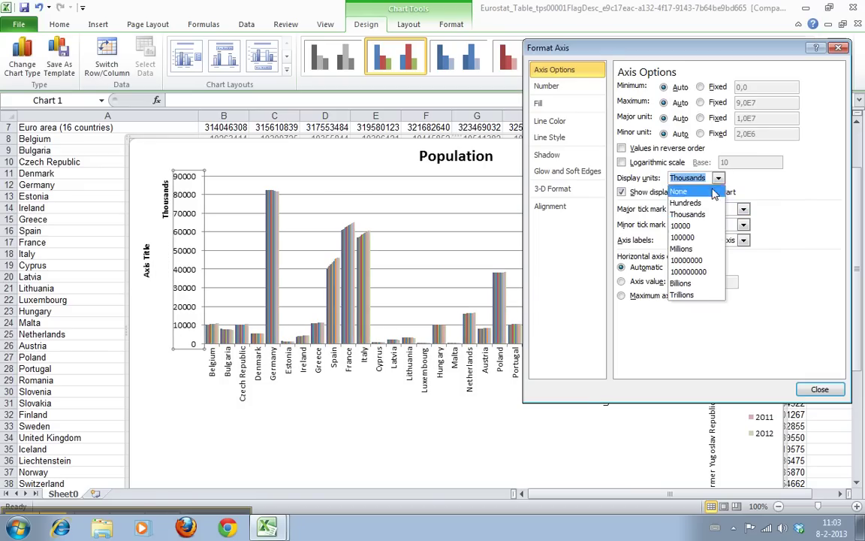
click(689, 249)
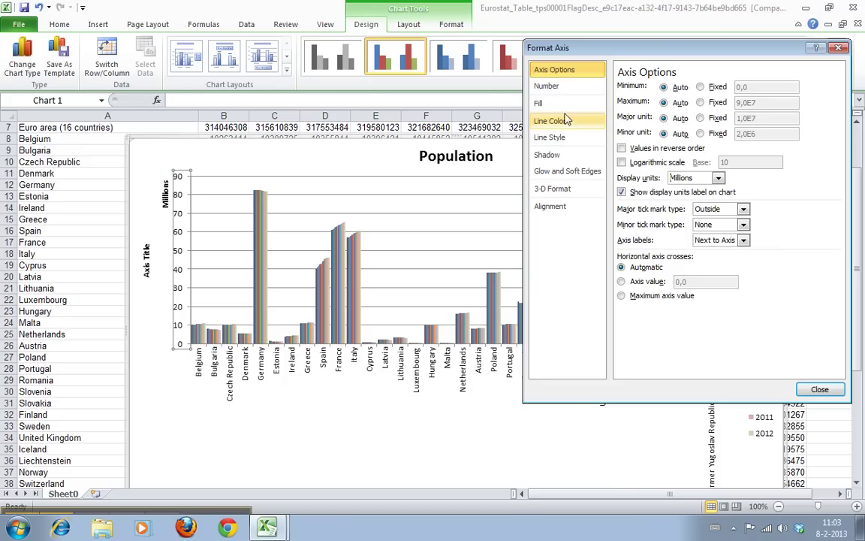
- Try the Currency and Percentage number formats on the vertical axis and return it to General
click(556, 86)
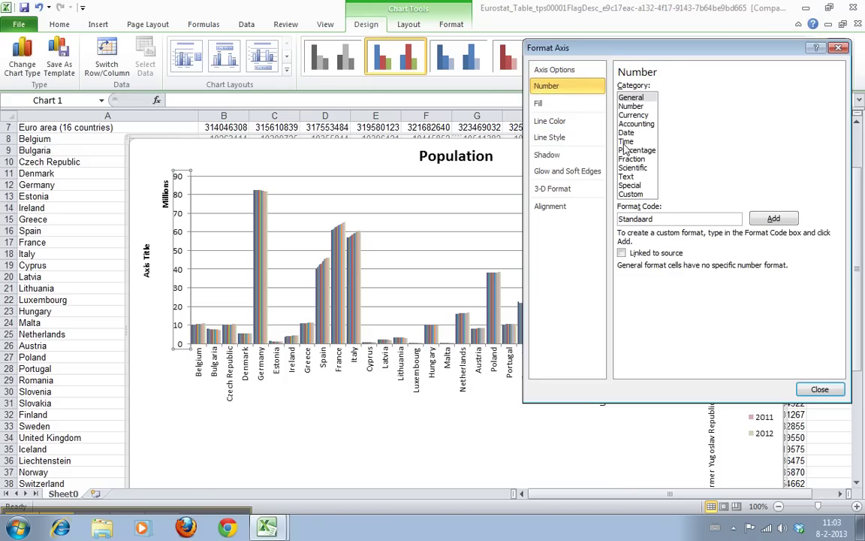
click(633, 115)
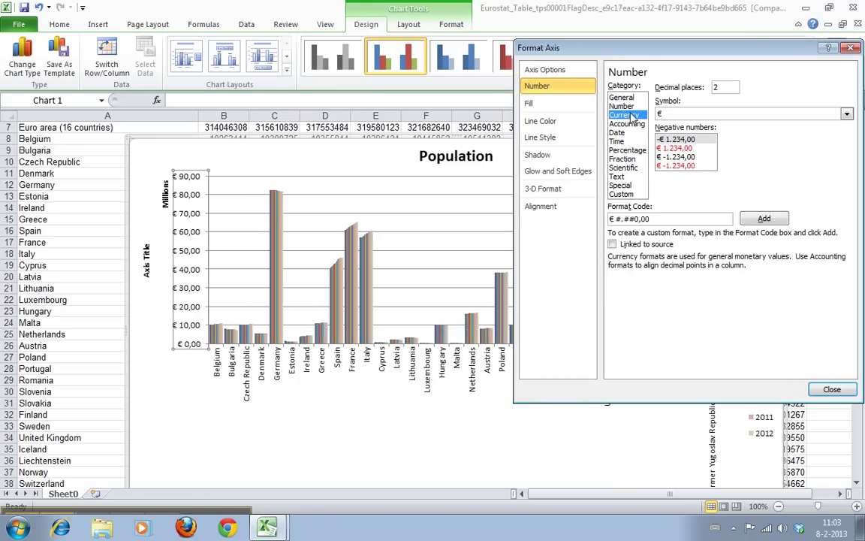
click(627, 151)
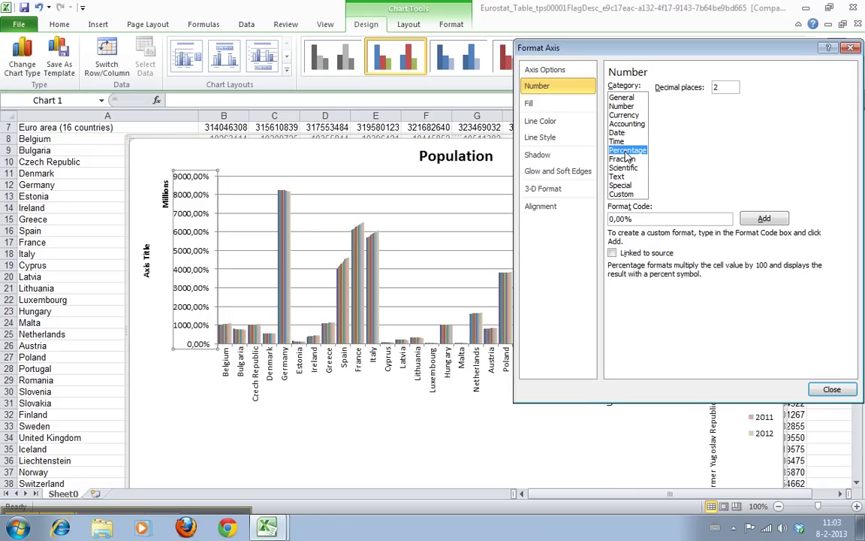
click(619, 98)
- Try a solid fill behind the vertical axis labels and set the axis to No fill
click(551, 106)
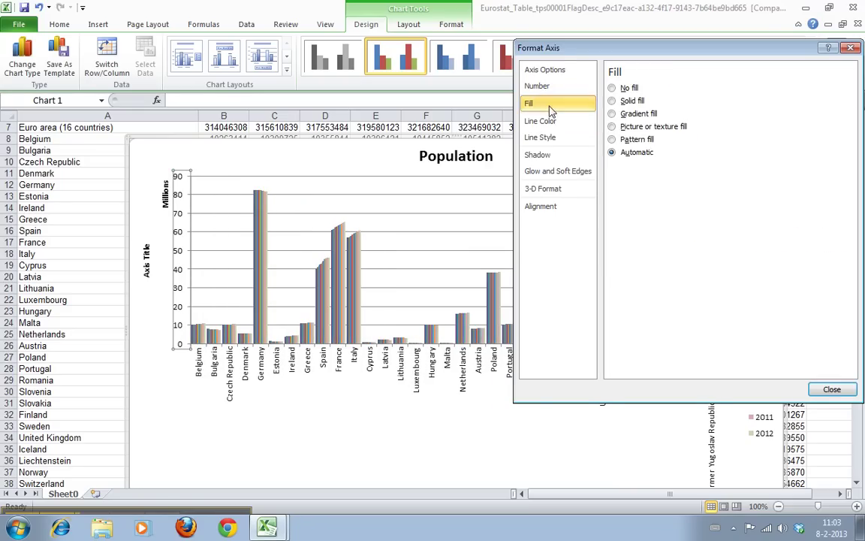
click(544, 122)
click(534, 102)
click(612, 101)
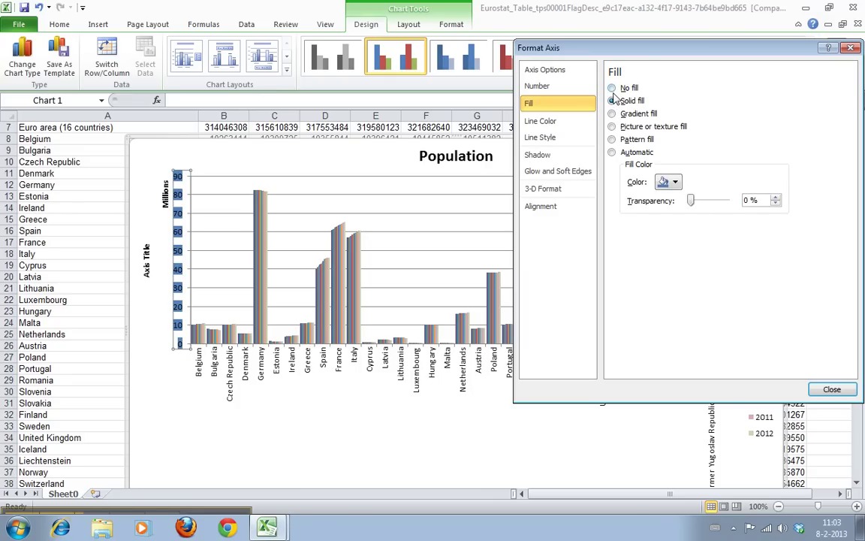
click(612, 88)
click(585, 122)
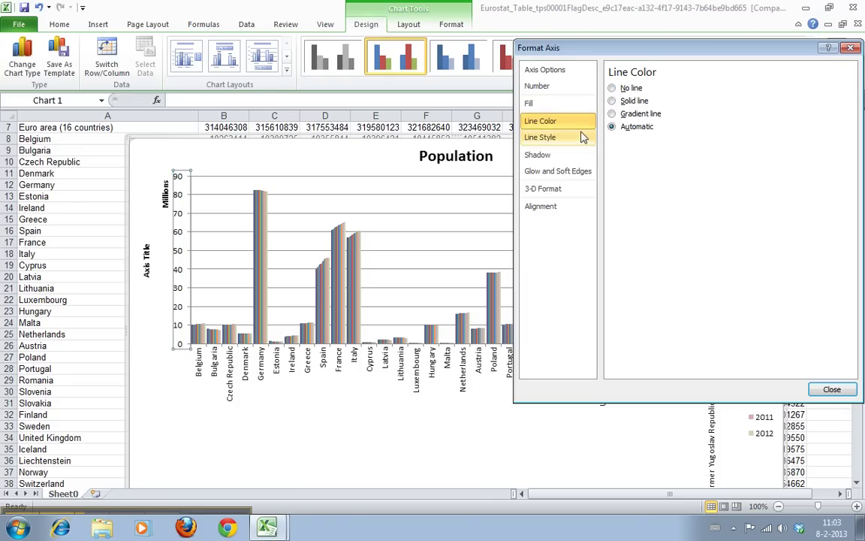
click(575, 139)
click(559, 154)
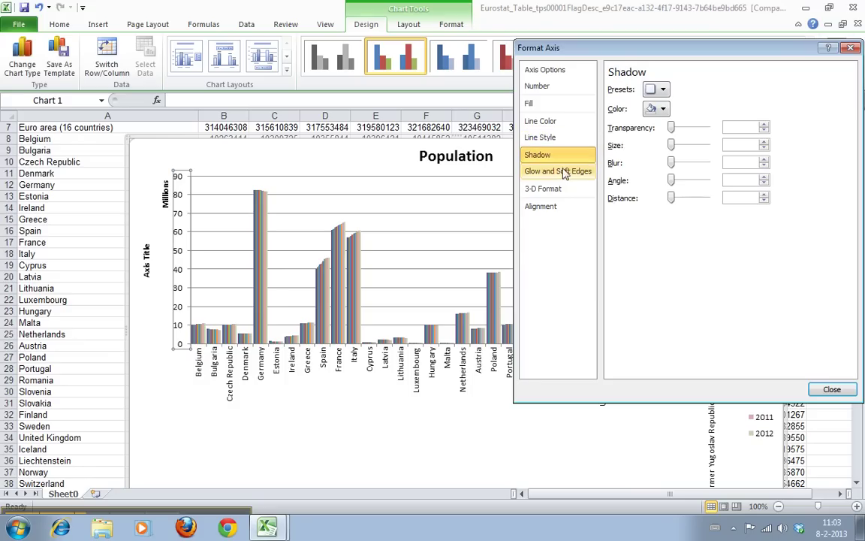
click(562, 171)
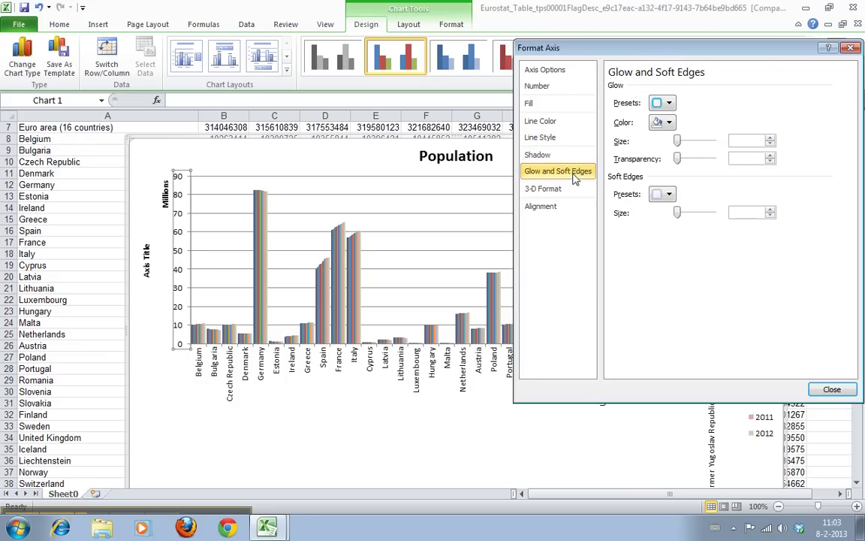
click(571, 188)
- Try custom text angles up to 13° on the horizontal-direction vertical axis labels and apply a slight tilt
click(575, 207)
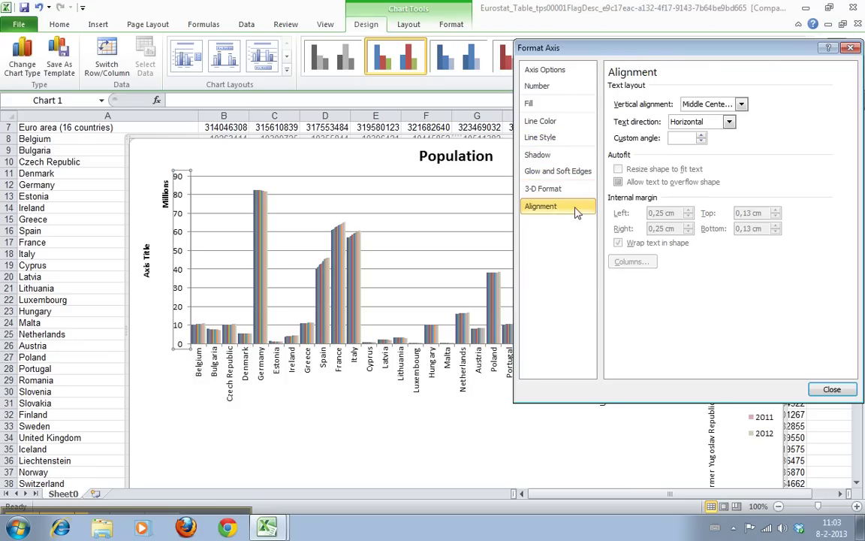
click(729, 121)
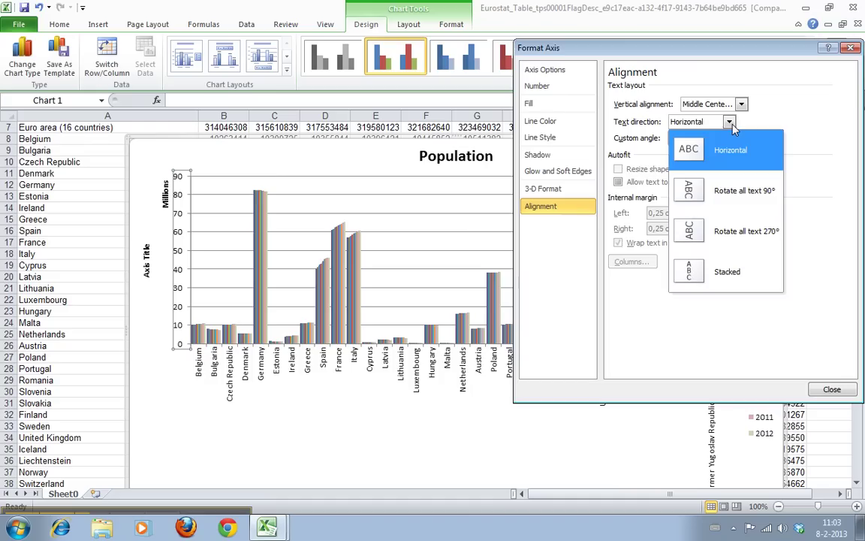
click(714, 136)
click(700, 136)
click(701, 135)
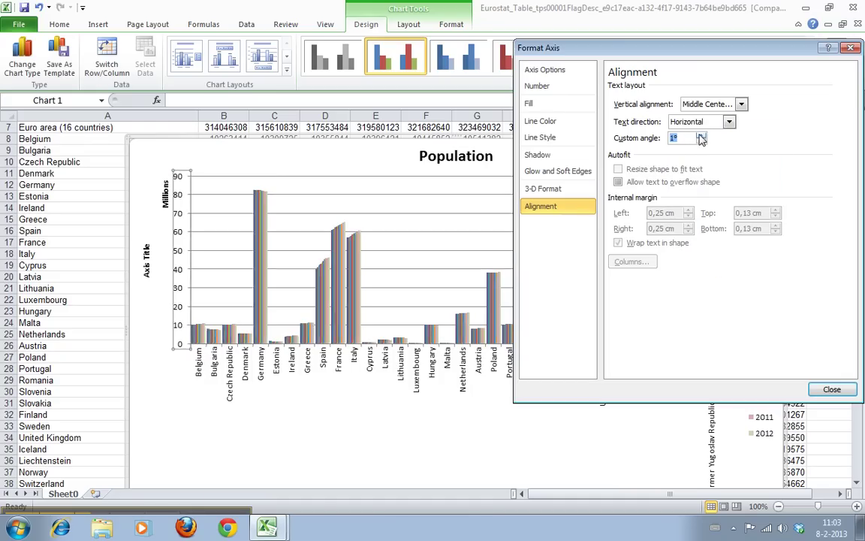
click(701, 136)
click(700, 136)
click(701, 135)
click(701, 136)
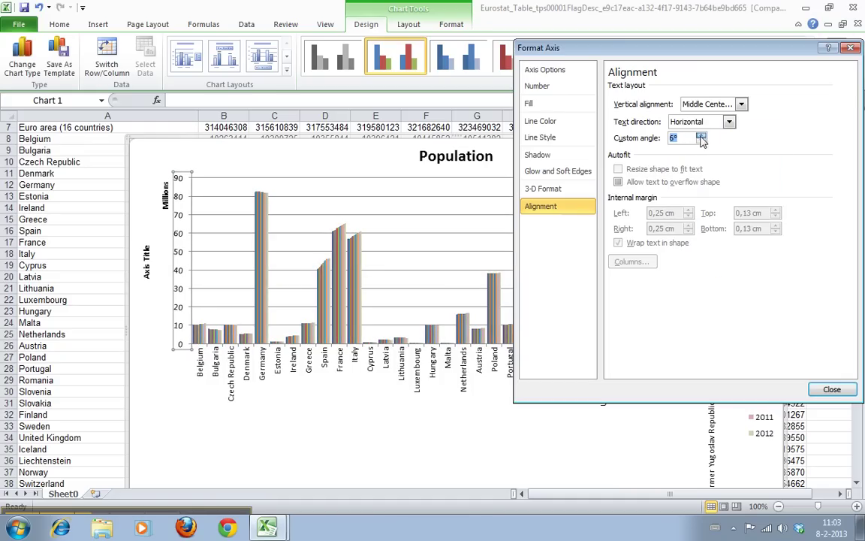
click(701, 136)
click(701, 136)
click(700, 136)
click(701, 136)
click(700, 136)
click(701, 136)
click(701, 136)
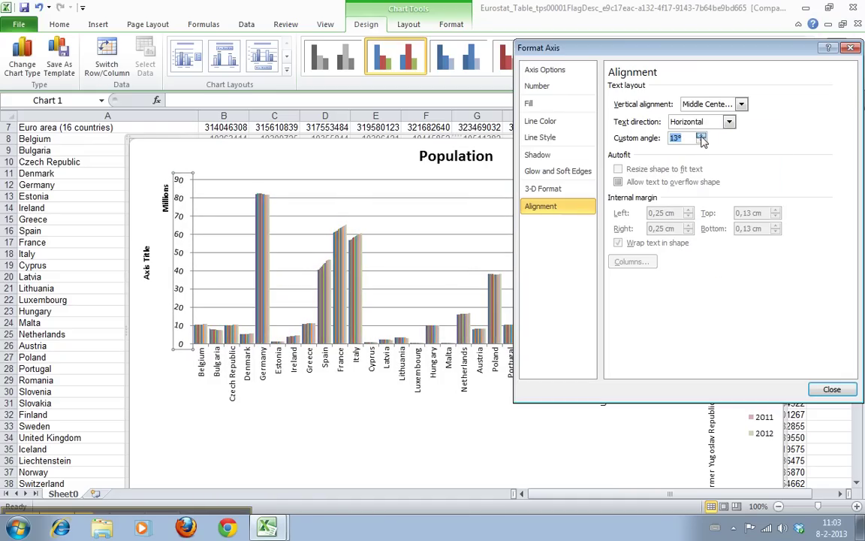
click(701, 142)
click(701, 142)
click(701, 142)
click(701, 142)
click(700, 142)
click(701, 142)
click(701, 142)
click(701, 141)
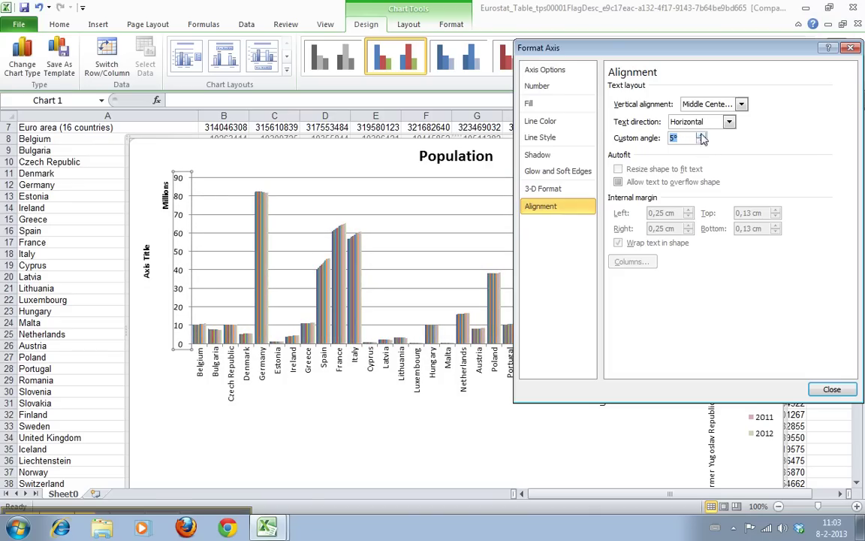
click(701, 142)
click(701, 142)
text(0)
key(Return)
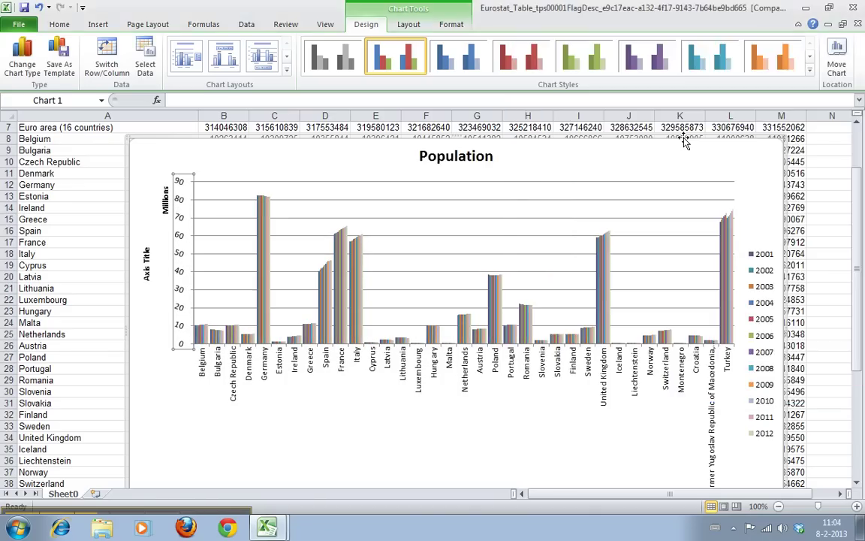
click(444, 438)
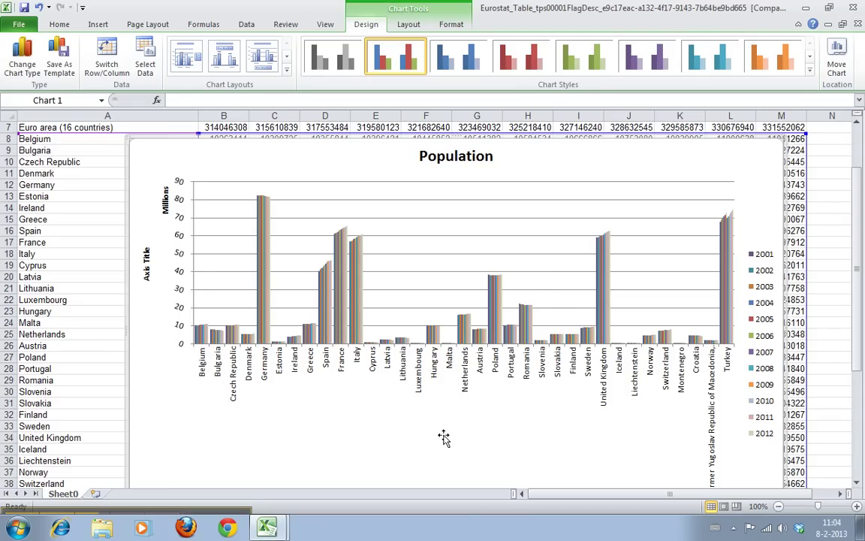
- Move the chart's year legend up and slightly inward so it starts level with the top of the plot area
click(762, 411)
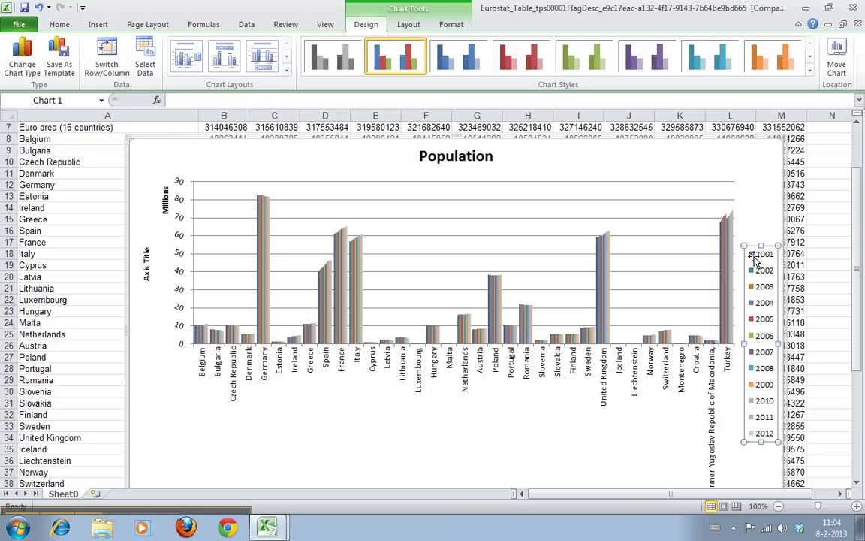
drag(755, 254, 737, 175)
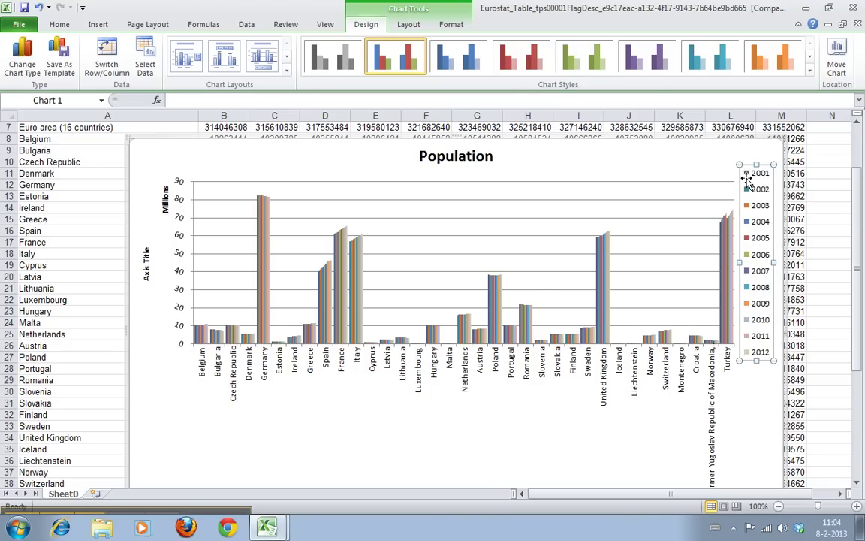
click(661, 470)
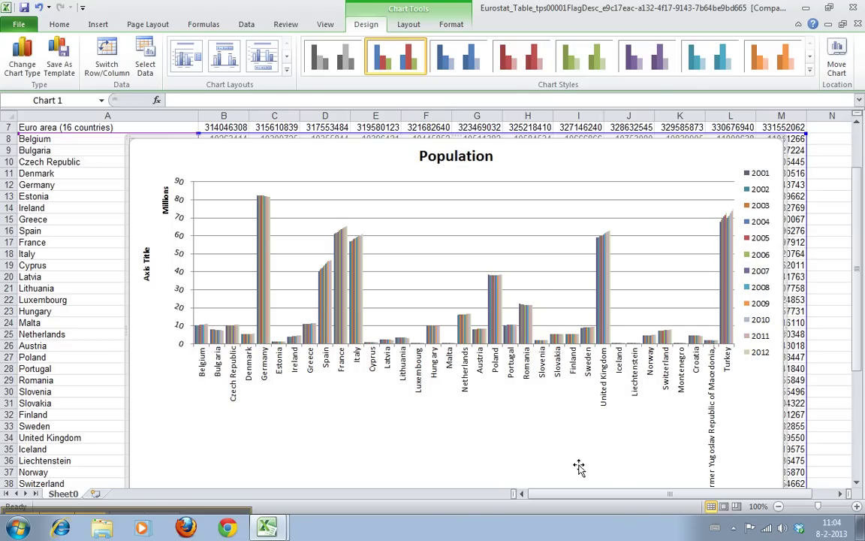